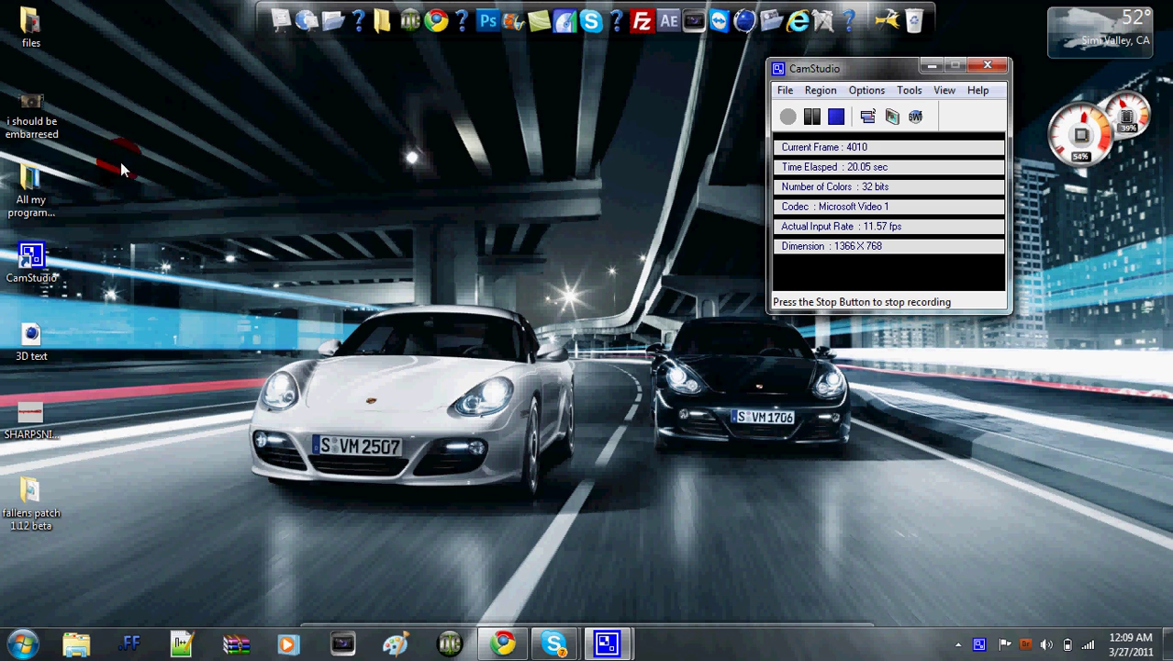
Step: Launch FileZilla and connect to the previously used FTP server at 192.168.1.252 with the stored username
{"action": "left_click_drag", "start_coordinate": [197, 223], "coordinate": [879, 519]}
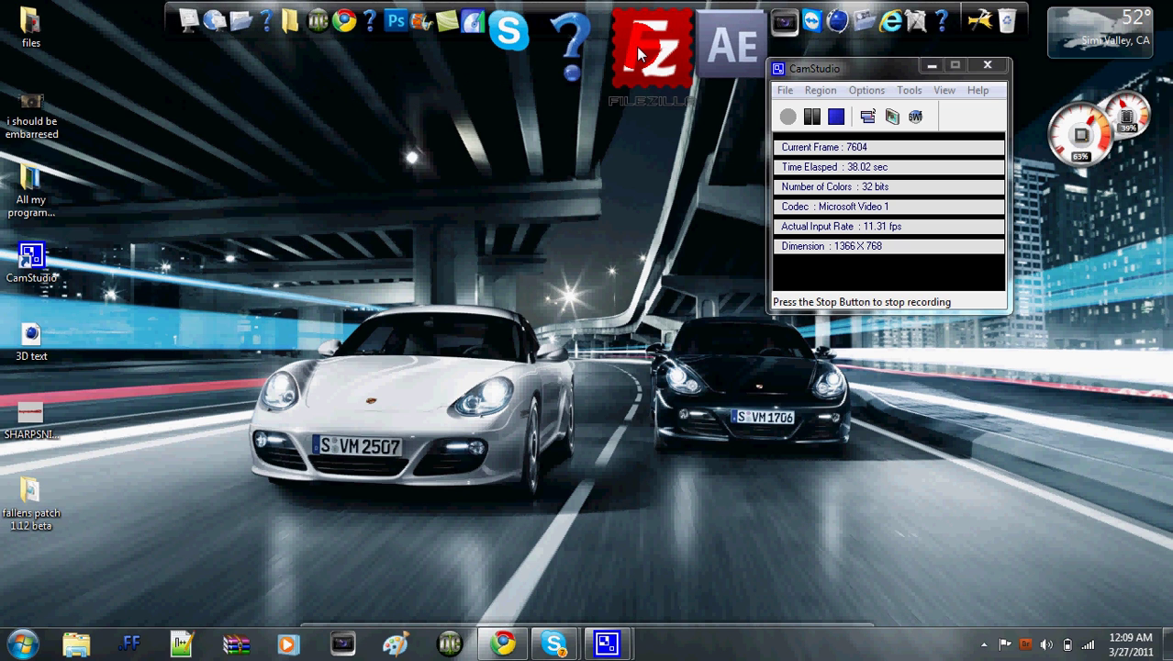
{"action": "left_click", "coordinate": [640, 51]}
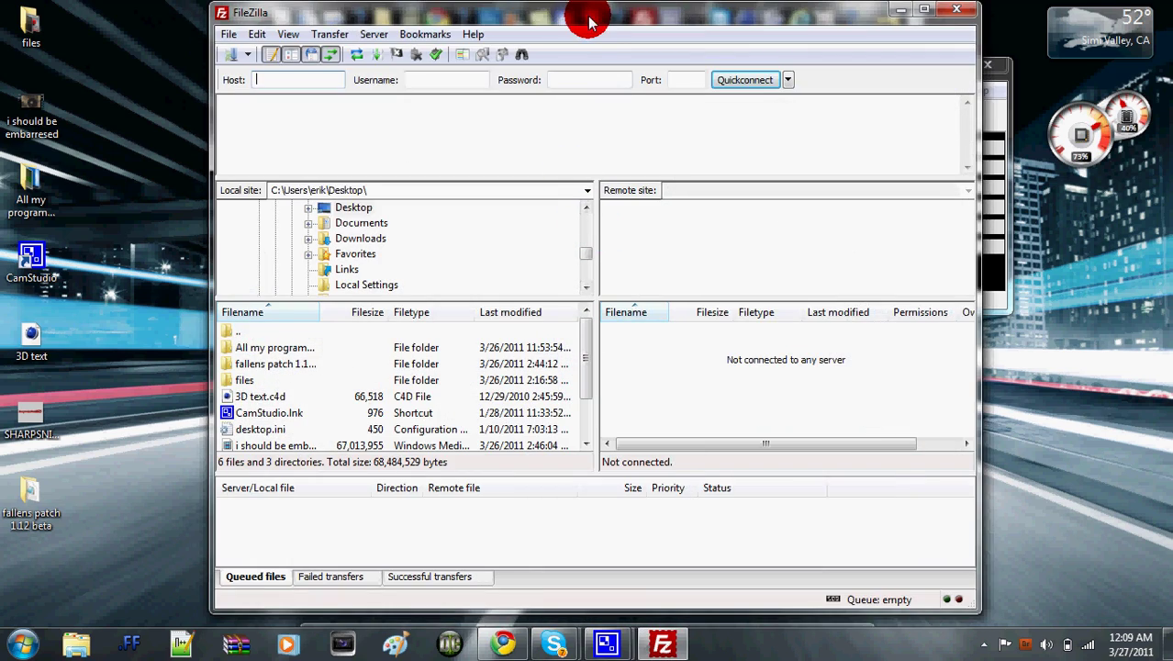
{"action": "mouse_move", "coordinate": [590, 22]}
{"action": "left_mouse_down"}
{"action": "mouse_move", "coordinate": [550, 79]}
{"action": "mouse_move", "coordinate": [568, 27]}
{"action": "mouse_move", "coordinate": [581, 28]}
{"action": "left_mouse_up"}
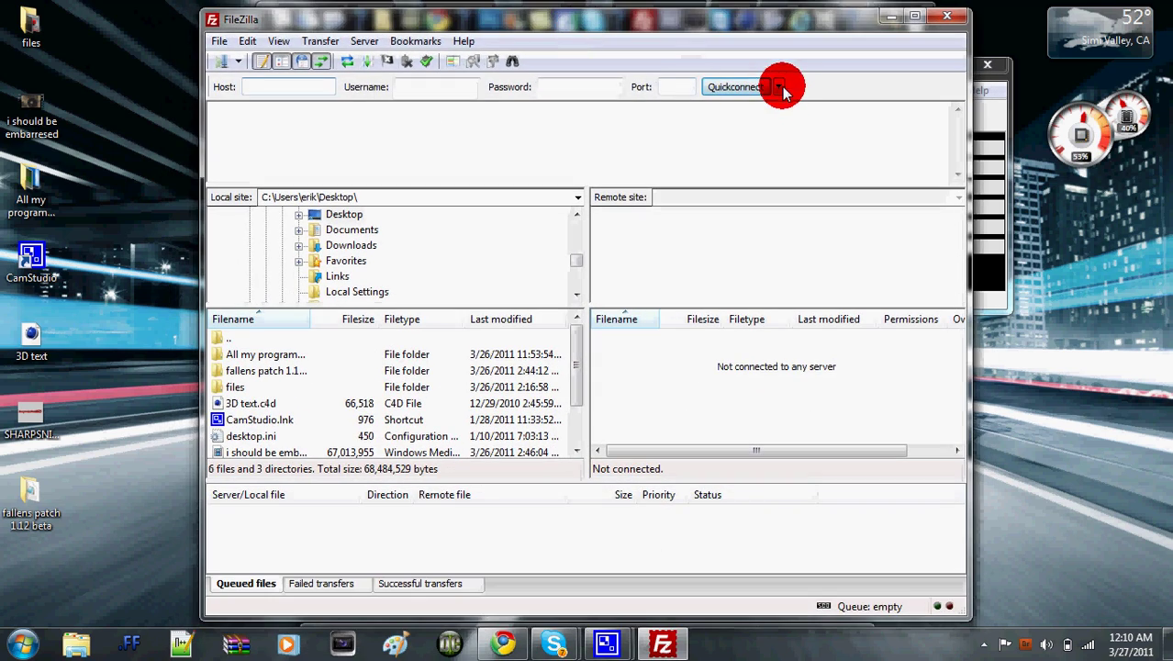
{"action": "left_click", "coordinate": [779, 87]}
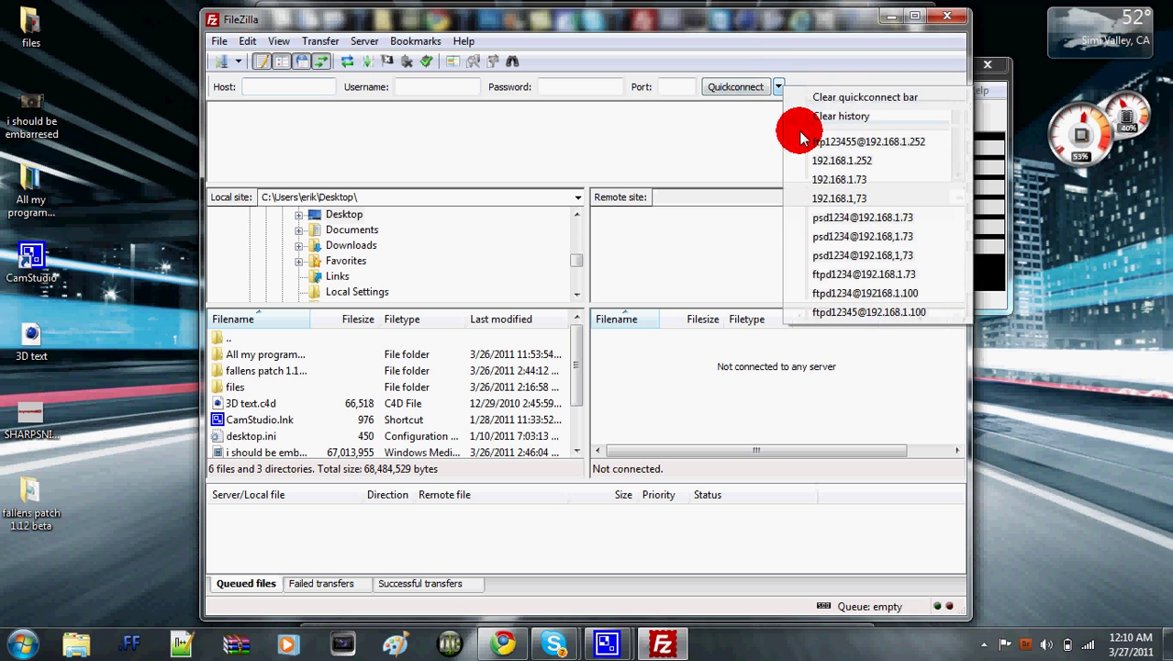
{"action": "left_click", "coordinate": [303, 86]}
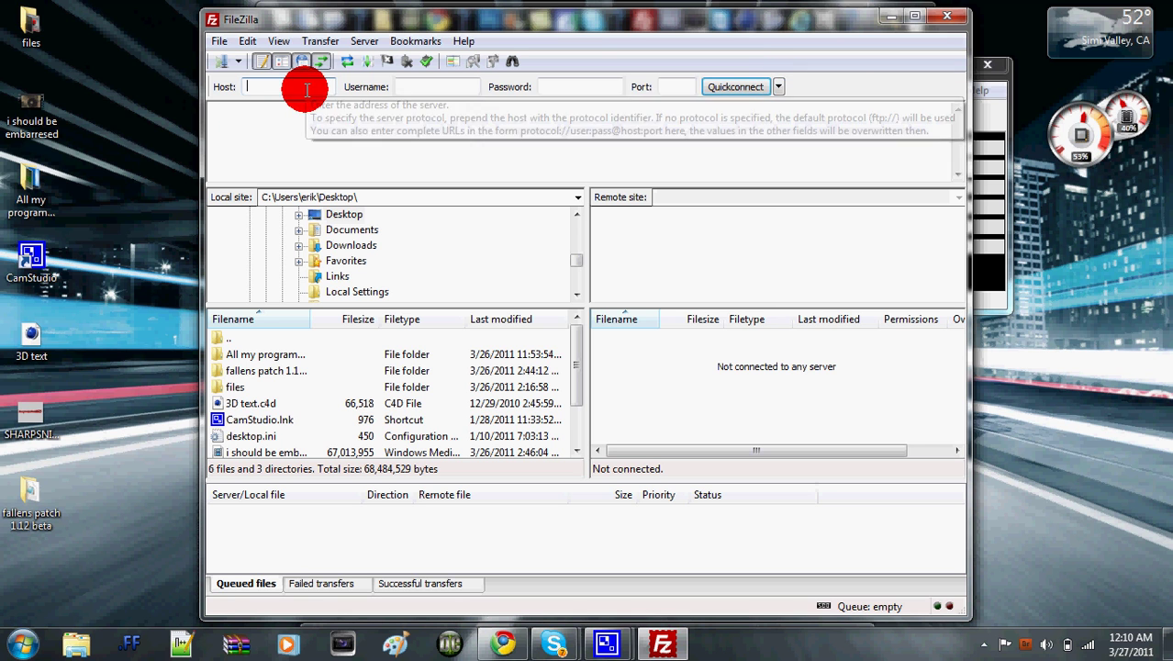
{"action": "left_click", "coordinate": [779, 88]}
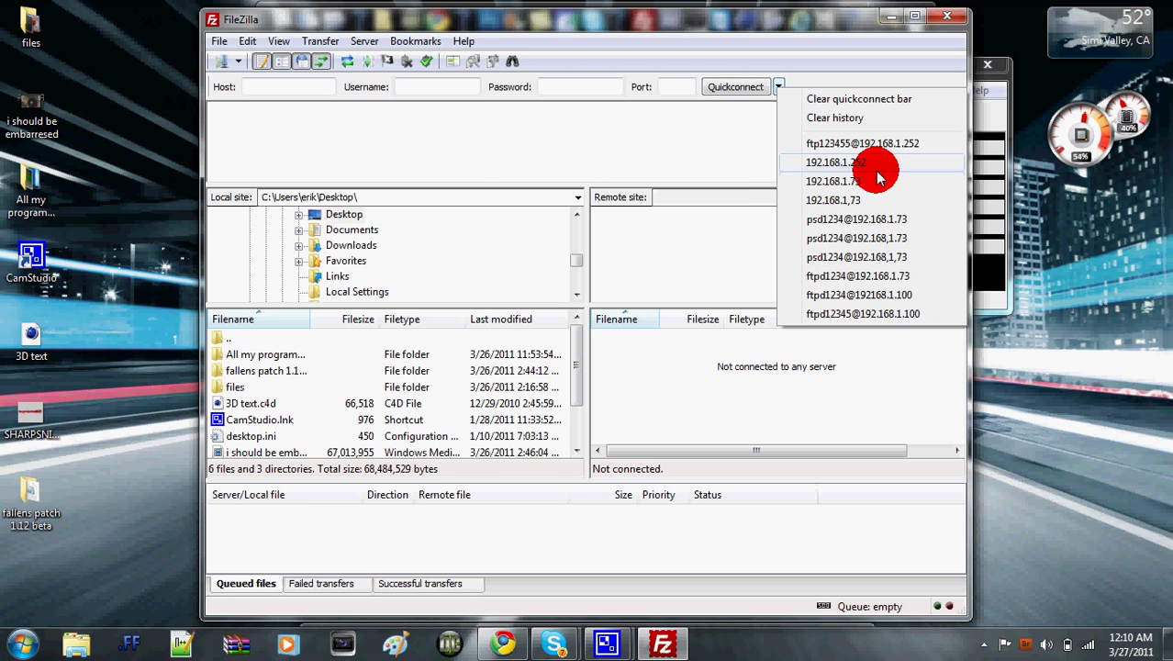
{"action": "left_click", "coordinate": [815, 147]}
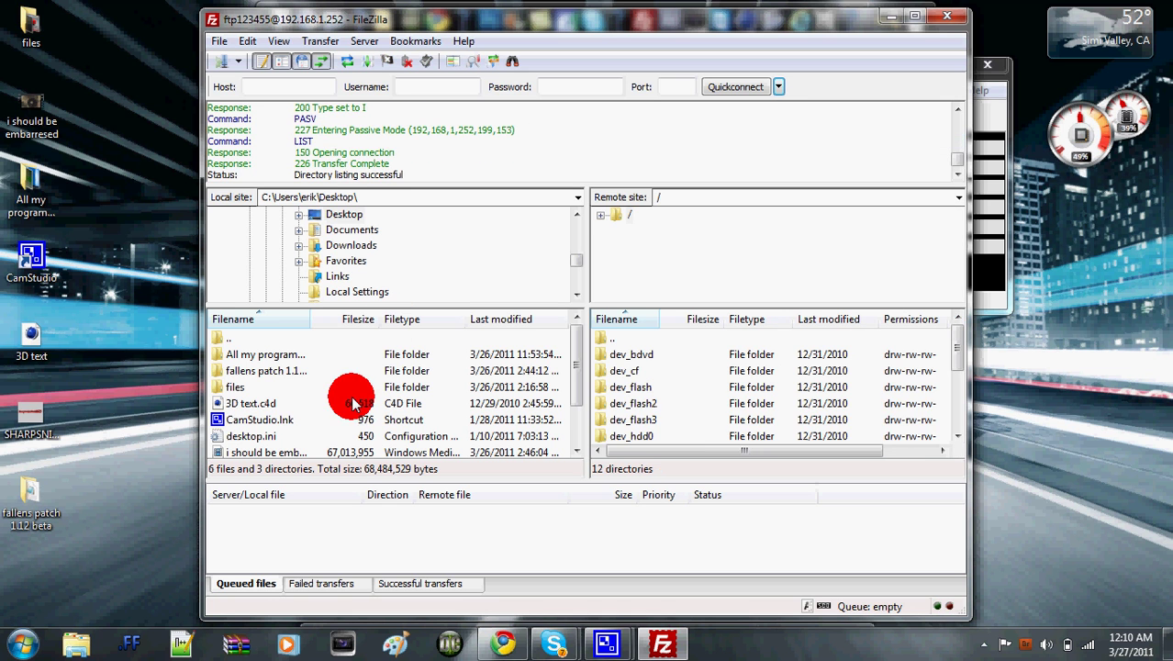
Step: Browse the remote site to the game folder inside dev_hdd0
{"action": "left_click_drag", "start_coordinate": [953, 354], "coordinate": [629, 362]}
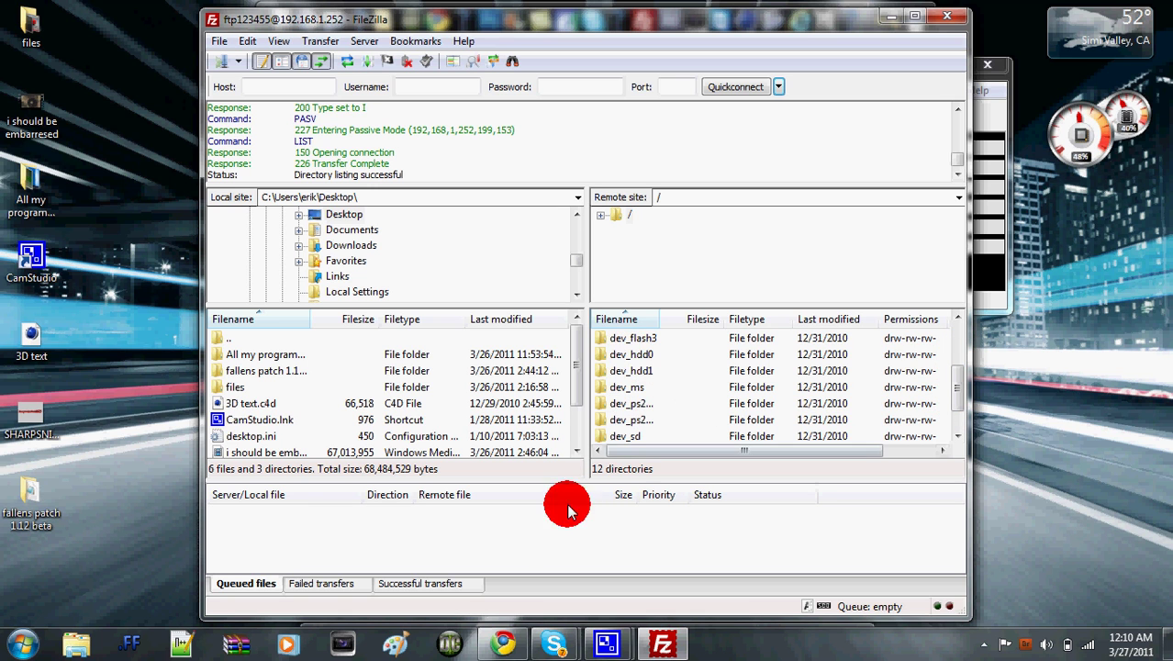
{"action": "double_click", "coordinate": [631, 355]}
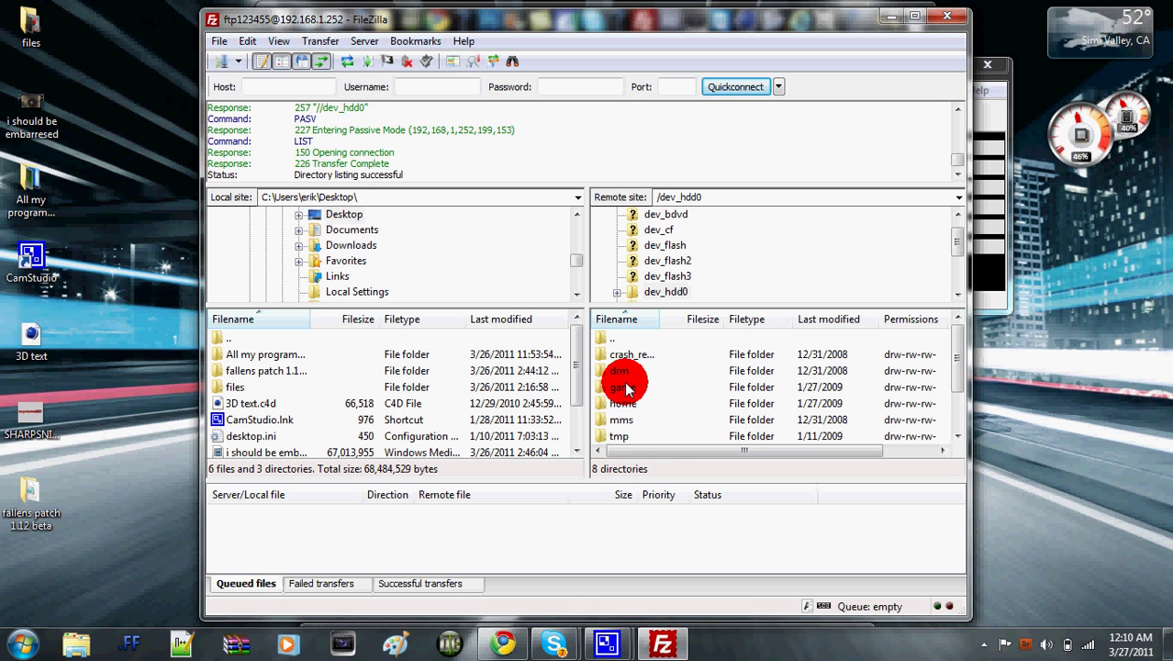
{"action": "double_click", "coordinate": [620, 387]}
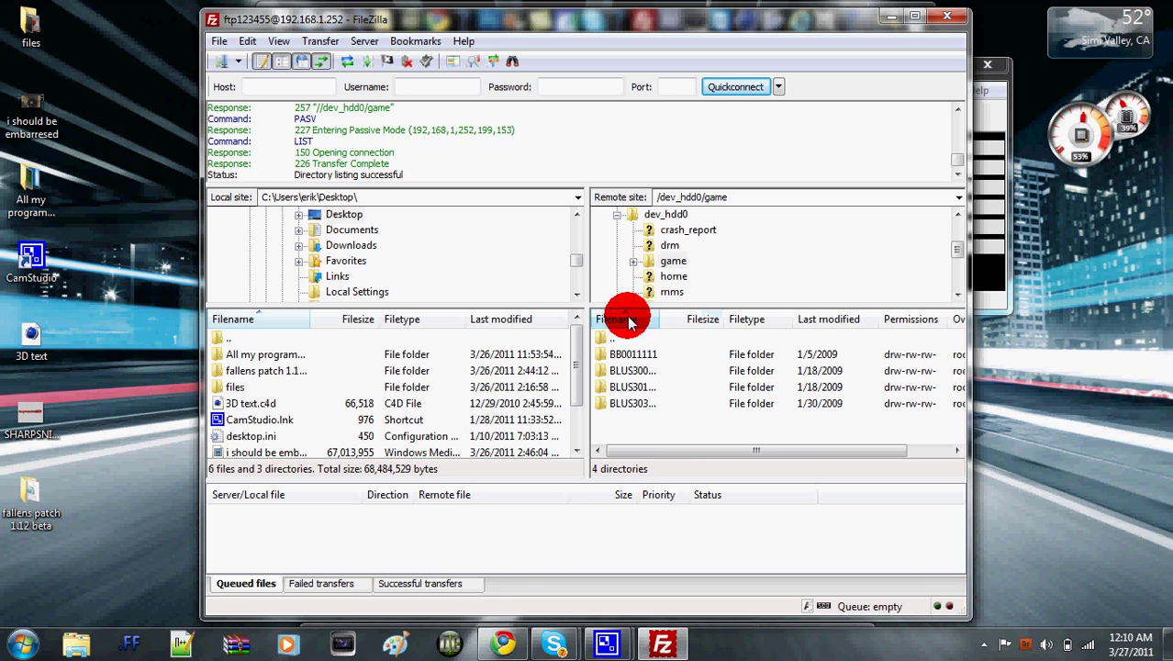
Step: Inspect the files in the remote BLUS30072/USRDIR folder and return to the game folder
{"action": "double_click", "coordinate": [639, 371]}
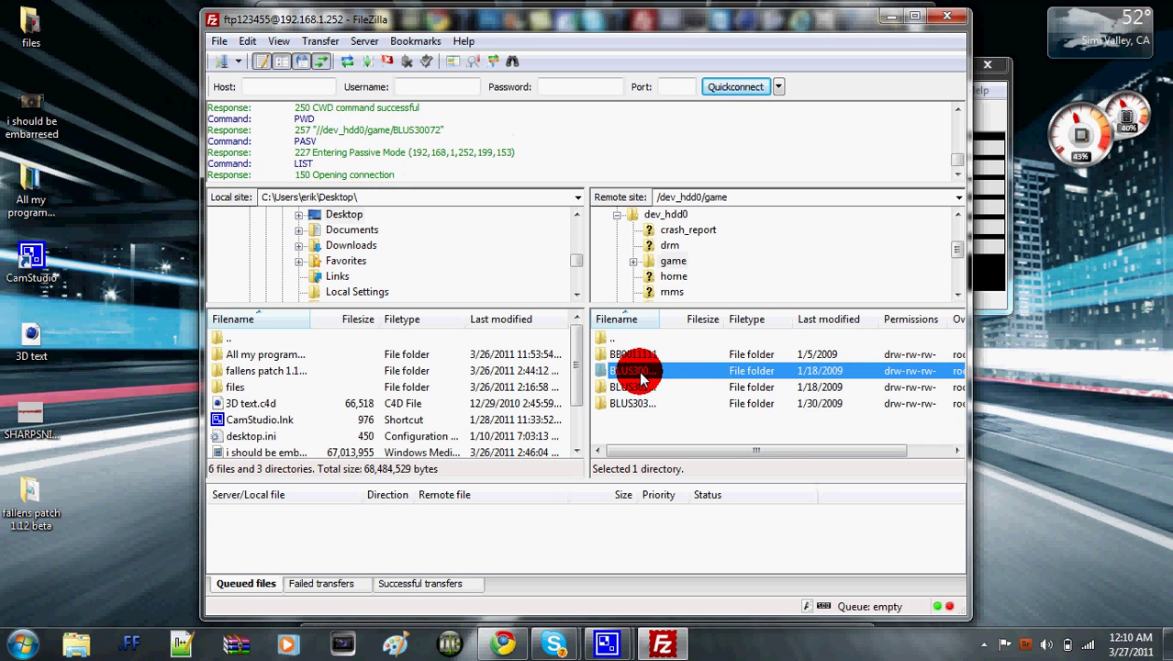
{"action": "left_click", "coordinate": [639, 356]}
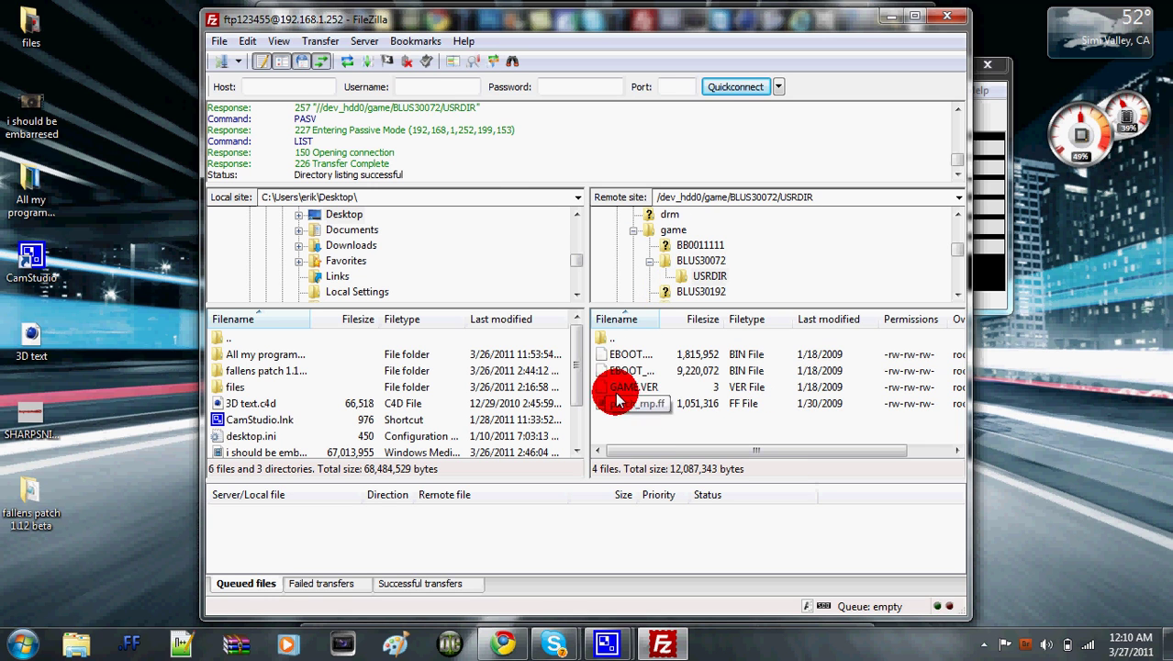
{"action": "left_click", "coordinate": [628, 342]}
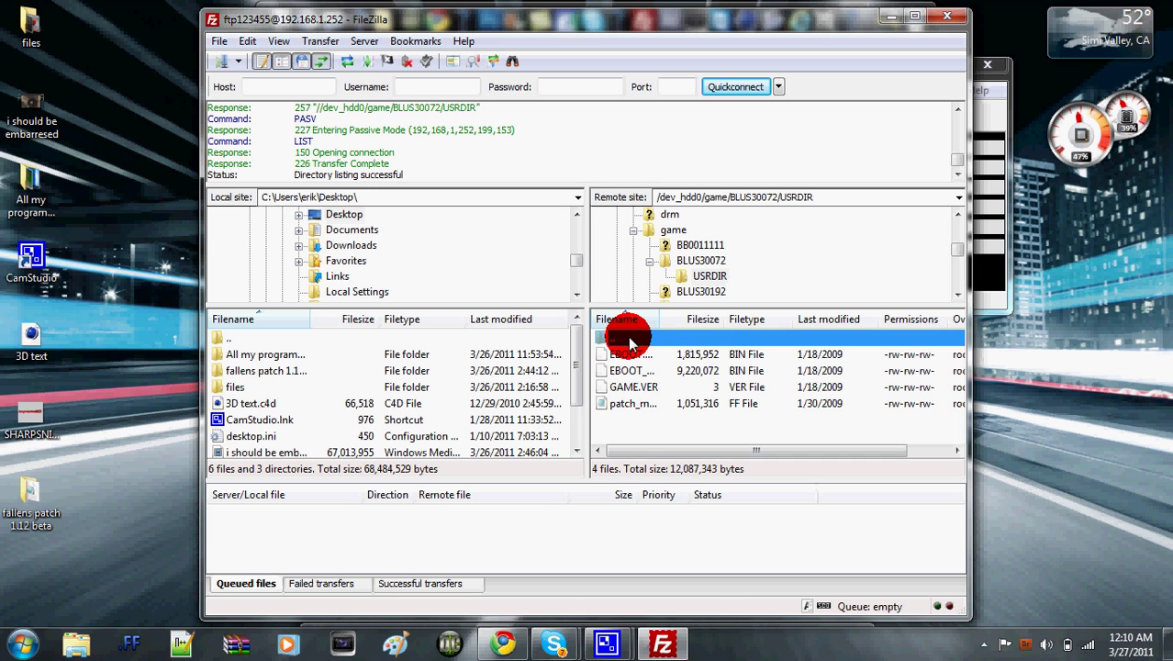
{"action": "double_click", "coordinate": [639, 343]}
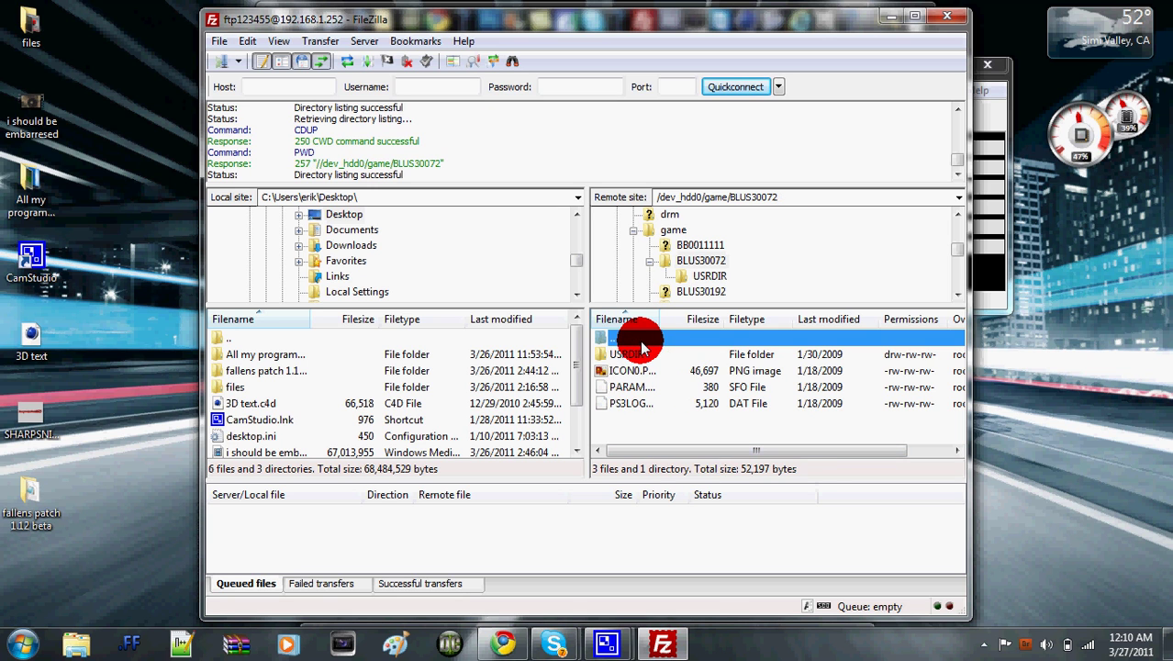
{"action": "double_click", "coordinate": [639, 343]}
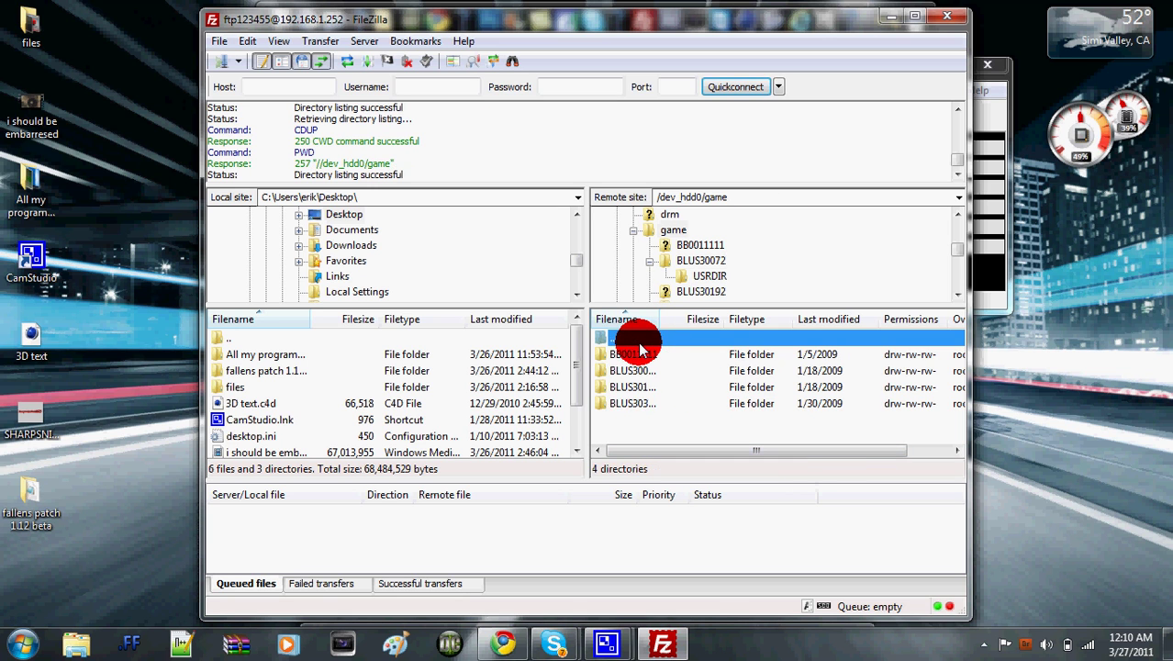
{"action": "left_click", "coordinate": [644, 444]}
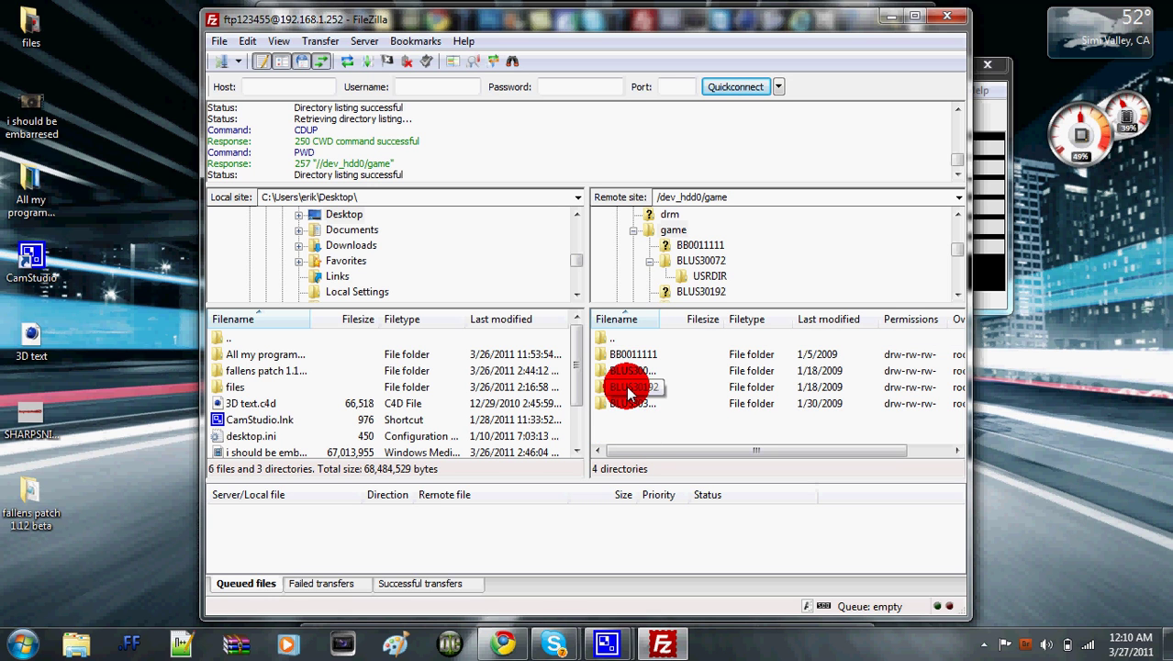
Step: Inspect the files in the remote BLUS30192/USRDIR/english folder and return to the game folder
{"action": "double_click", "coordinate": [629, 388]}
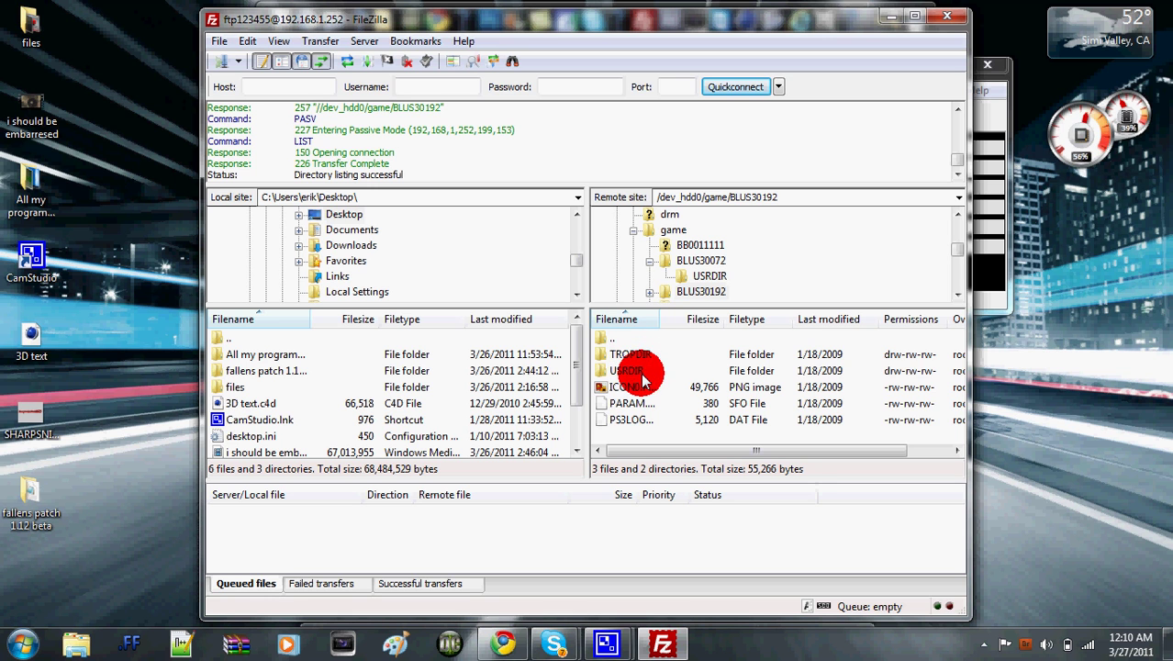
{"action": "double_click", "coordinate": [642, 375]}
{"action": "left_click", "coordinate": [645, 356]}
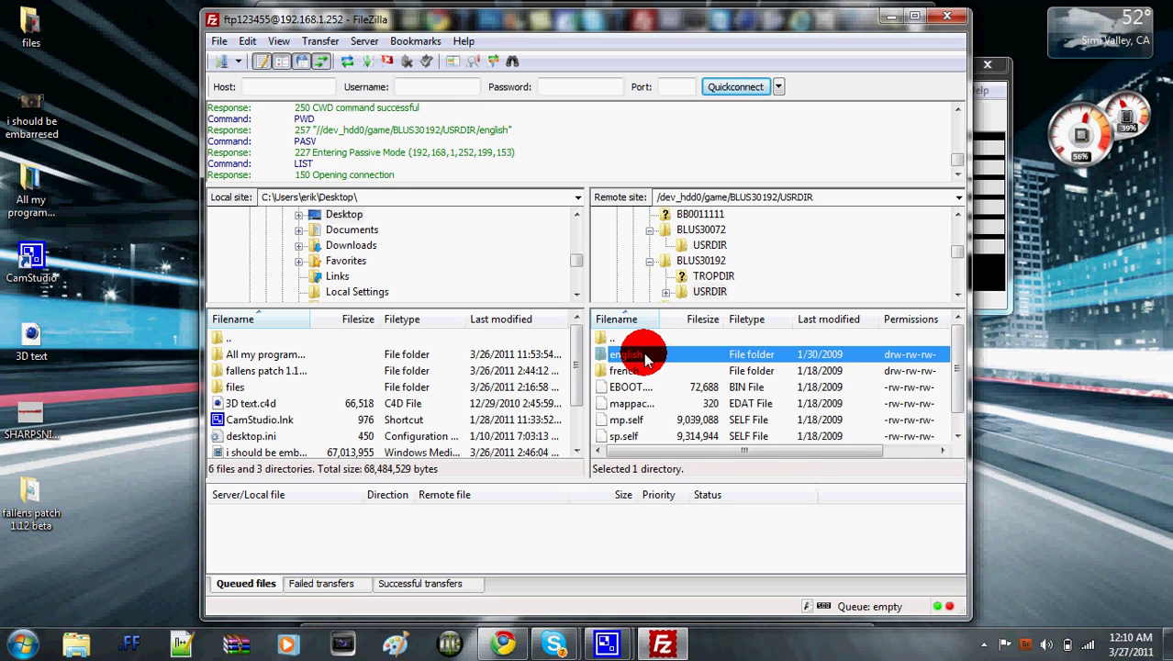
{"action": "double_click", "coordinate": [645, 356]}
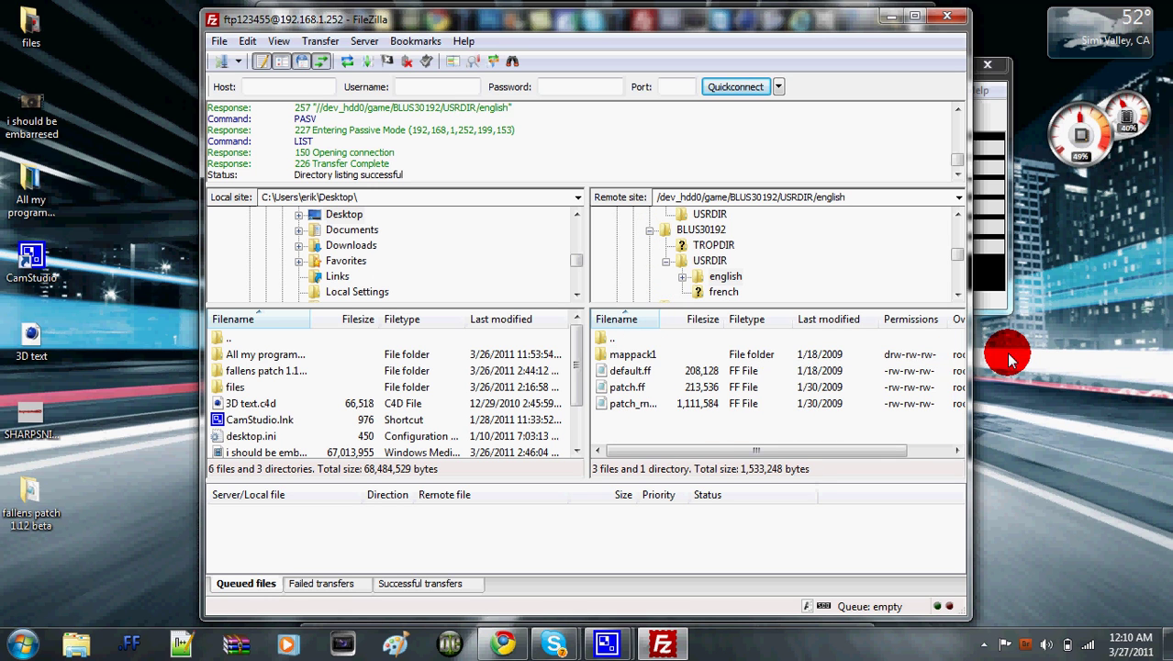
{"action": "double_click", "coordinate": [628, 339]}
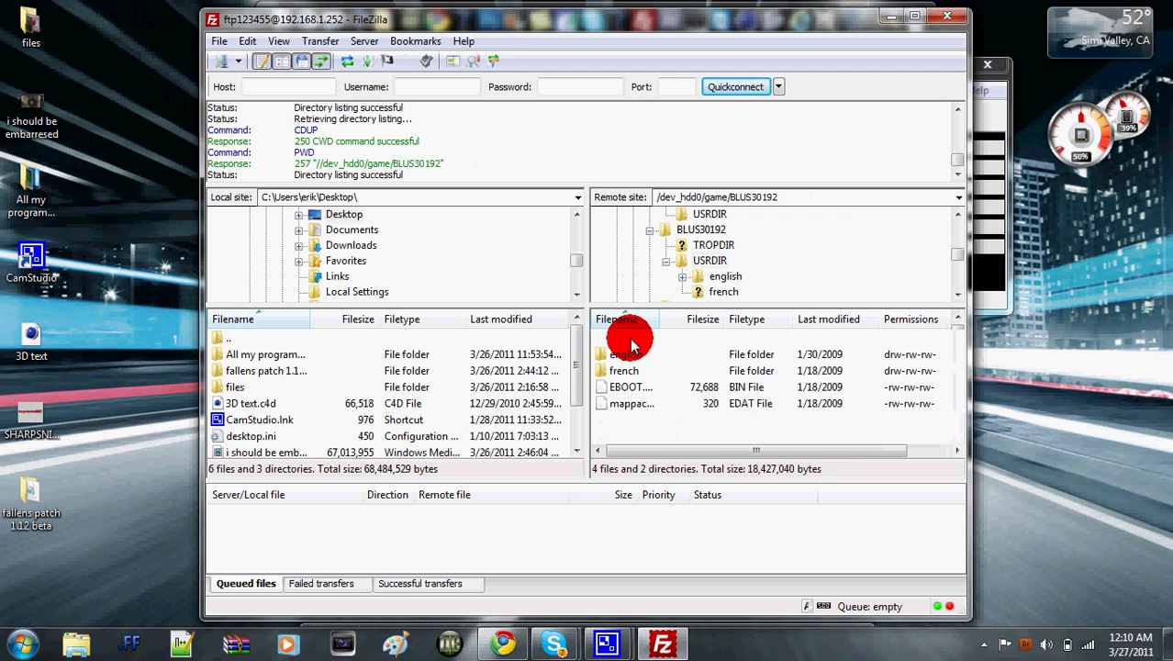
{"action": "double_click", "coordinate": [630, 339]}
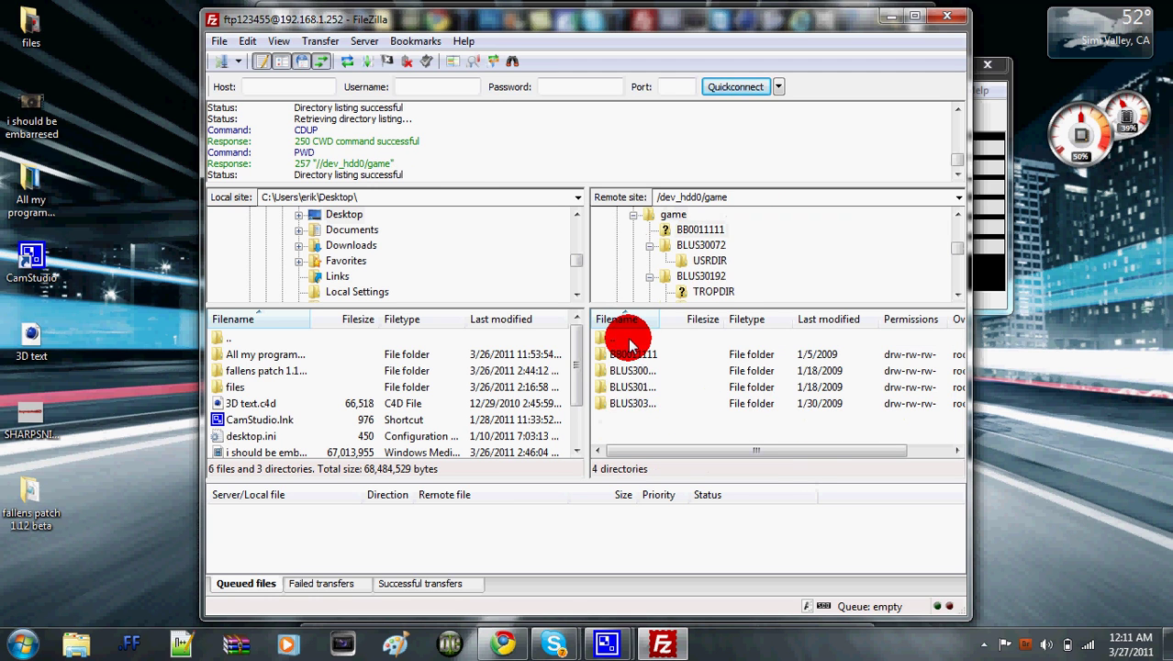
Step: Look inside the remote BLUS30377 folder and go back up to the game folder
{"action": "double_click", "coordinate": [631, 404]}
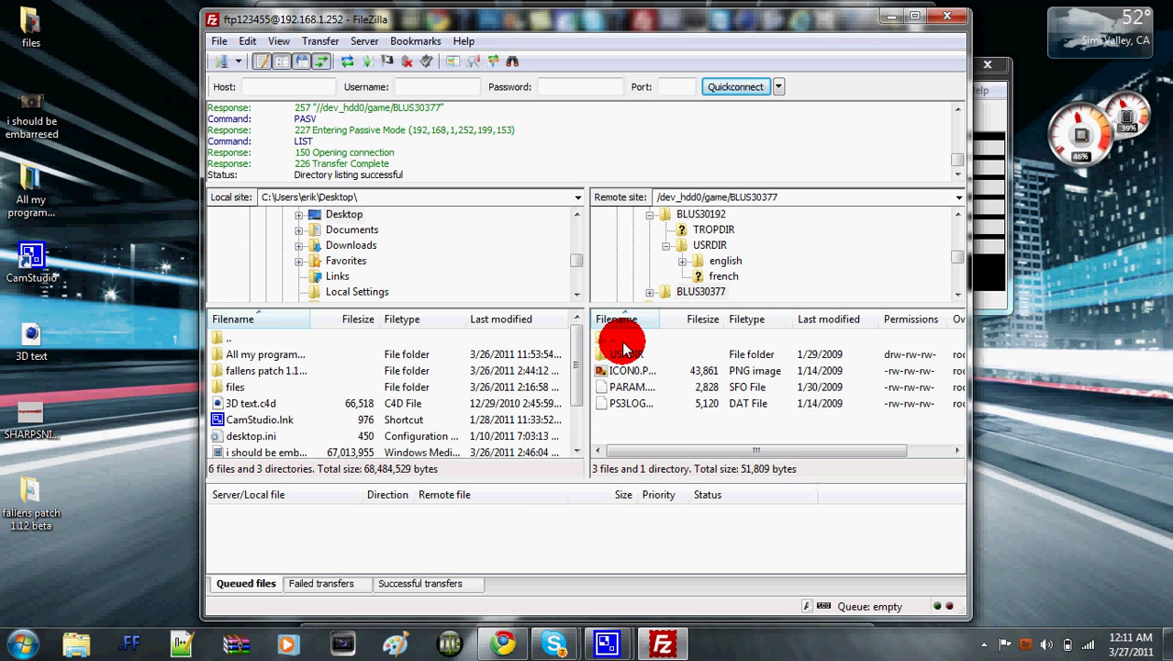
{"action": "double_click", "coordinate": [621, 340]}
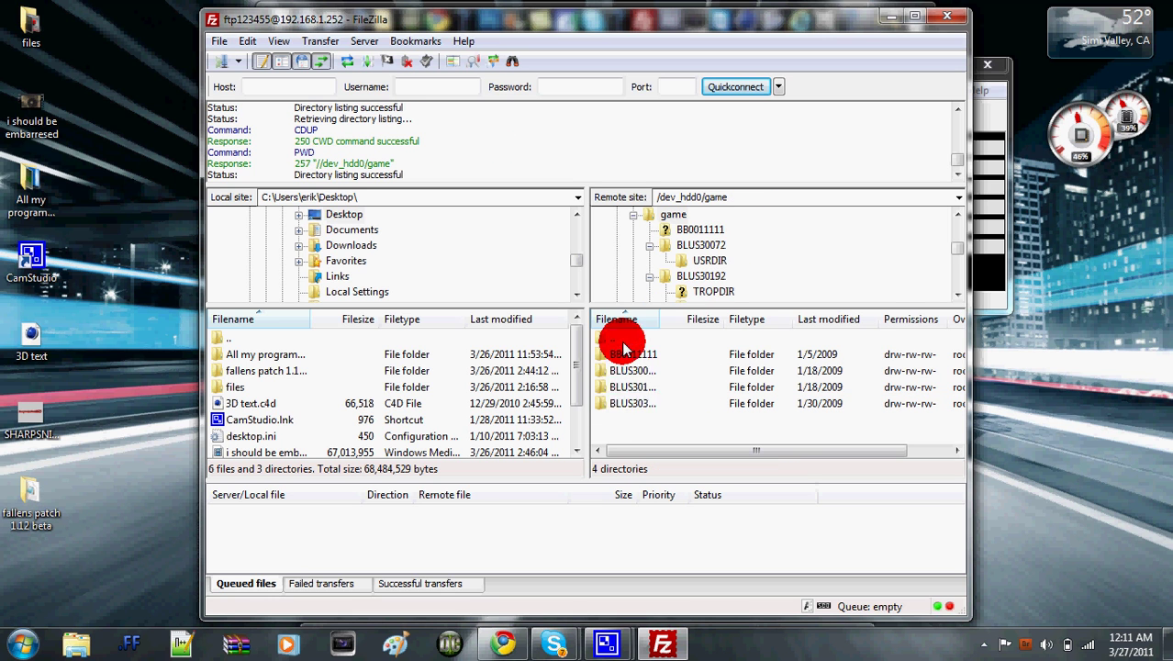
{"action": "left_click", "coordinate": [644, 408]}
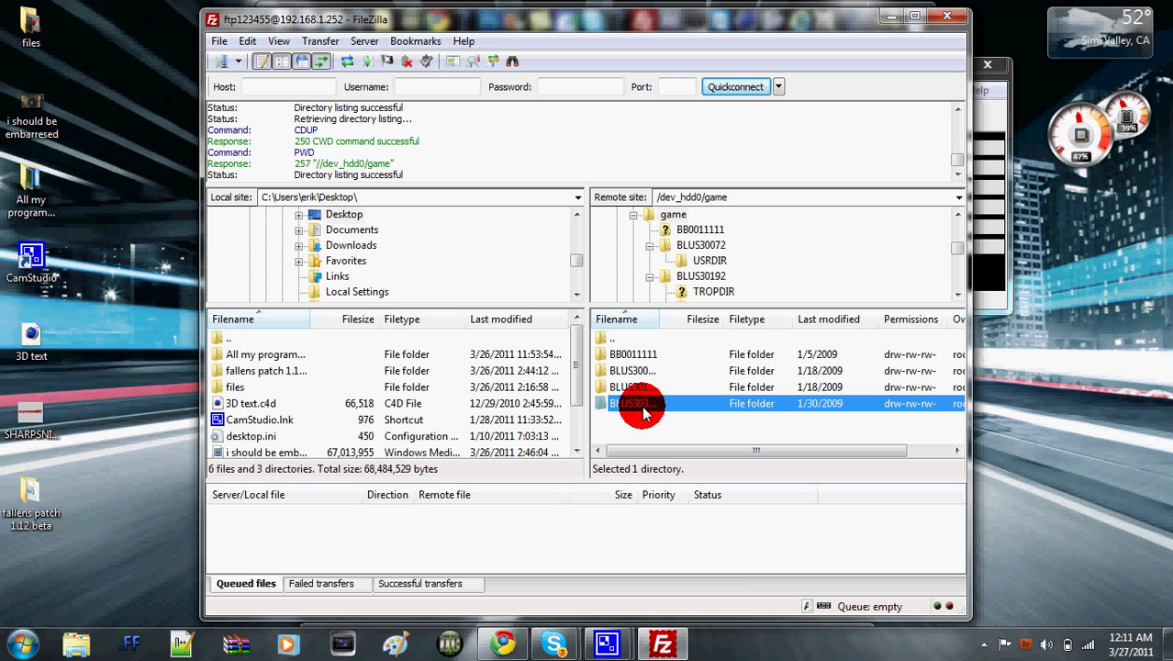
{"action": "double_click", "coordinate": [643, 408]}
{"action": "left_click", "coordinate": [629, 355]}
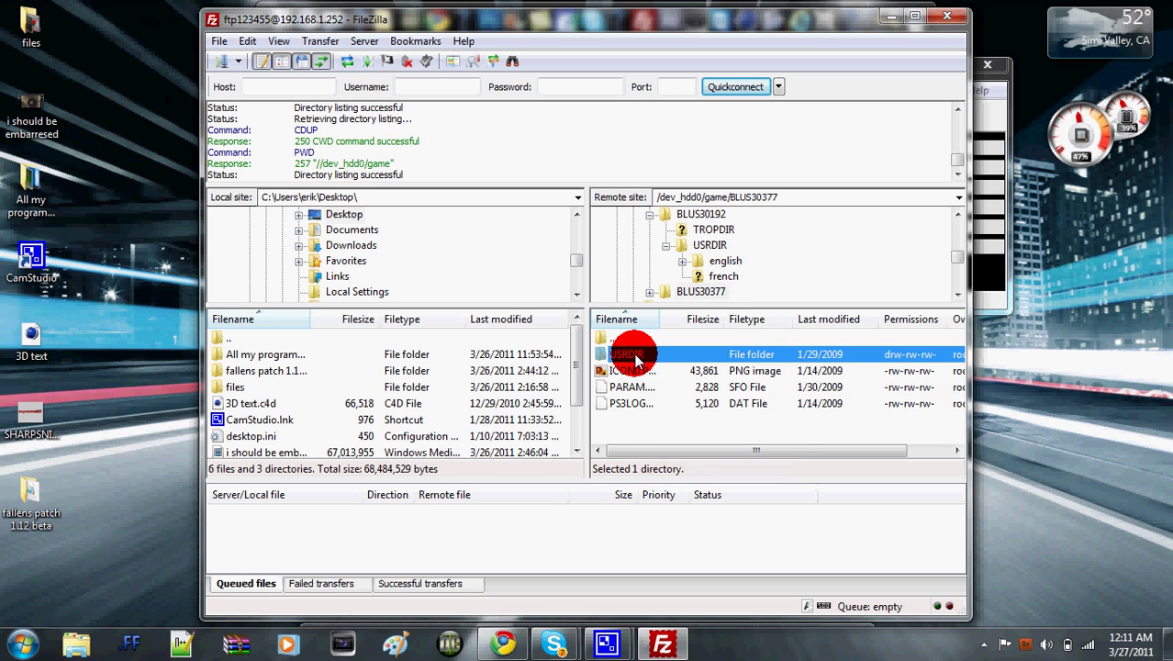
{"action": "left_click", "coordinate": [631, 340]}
{"action": "double_click", "coordinate": [631, 339]}
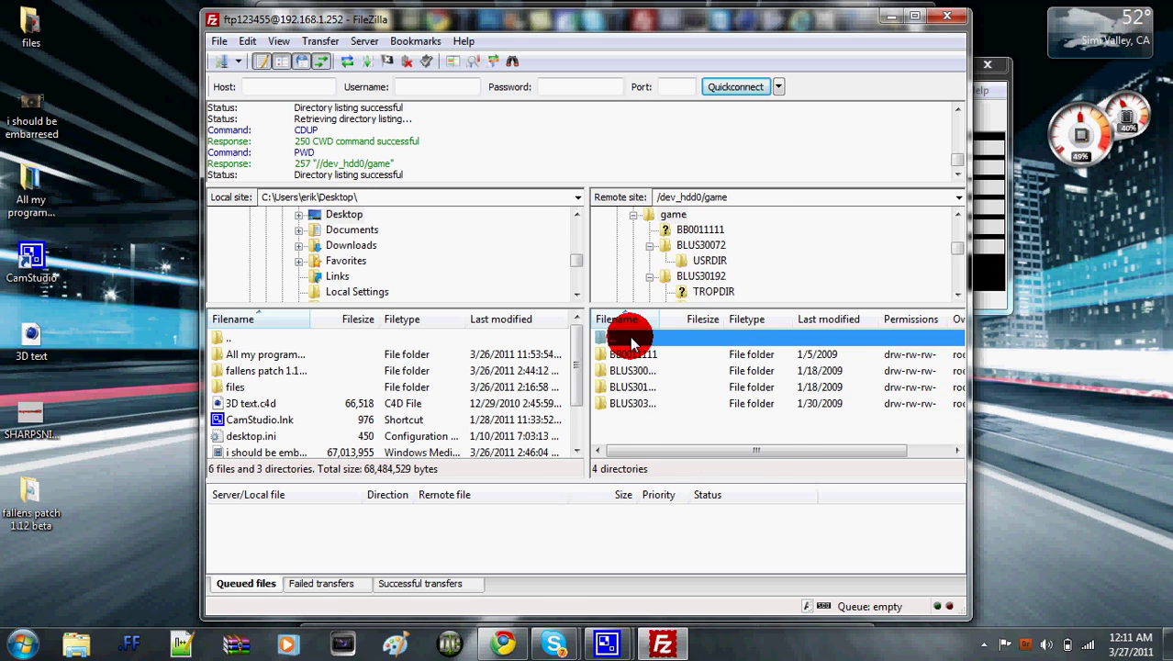
{"action": "left_click", "coordinate": [674, 420]}
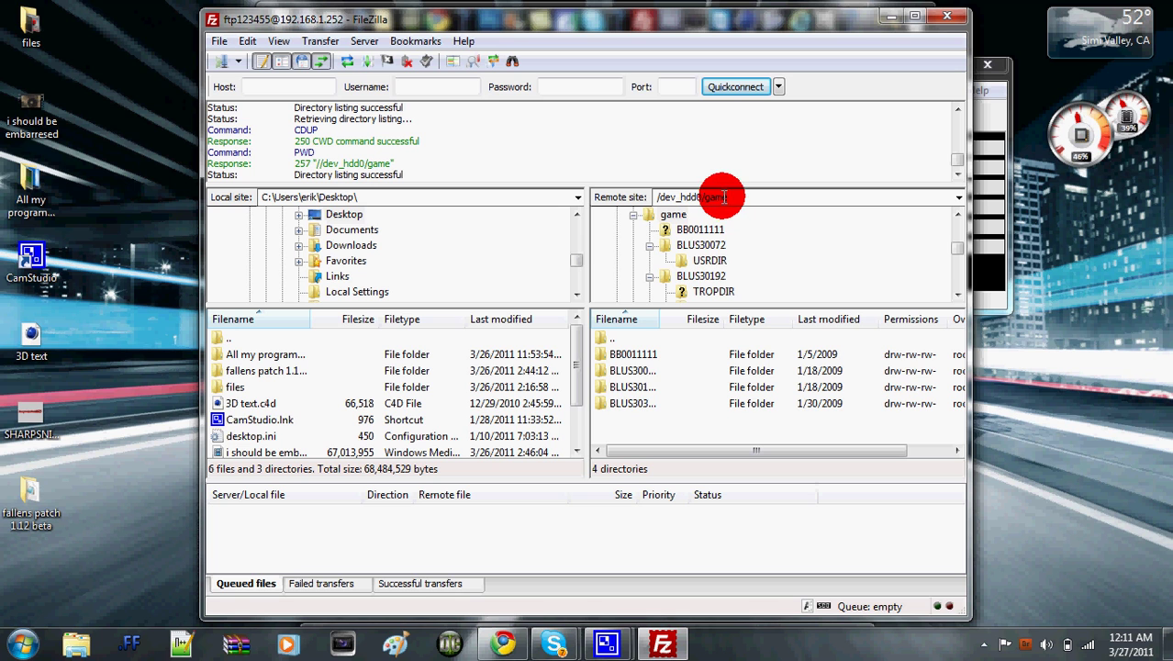
Step: Open the USRDIR folder of BLUS30377 on the remote site and minimize FileZilla to reach the desktop
{"action": "double_click", "coordinate": [636, 408]}
{"action": "left_click", "coordinate": [634, 358]}
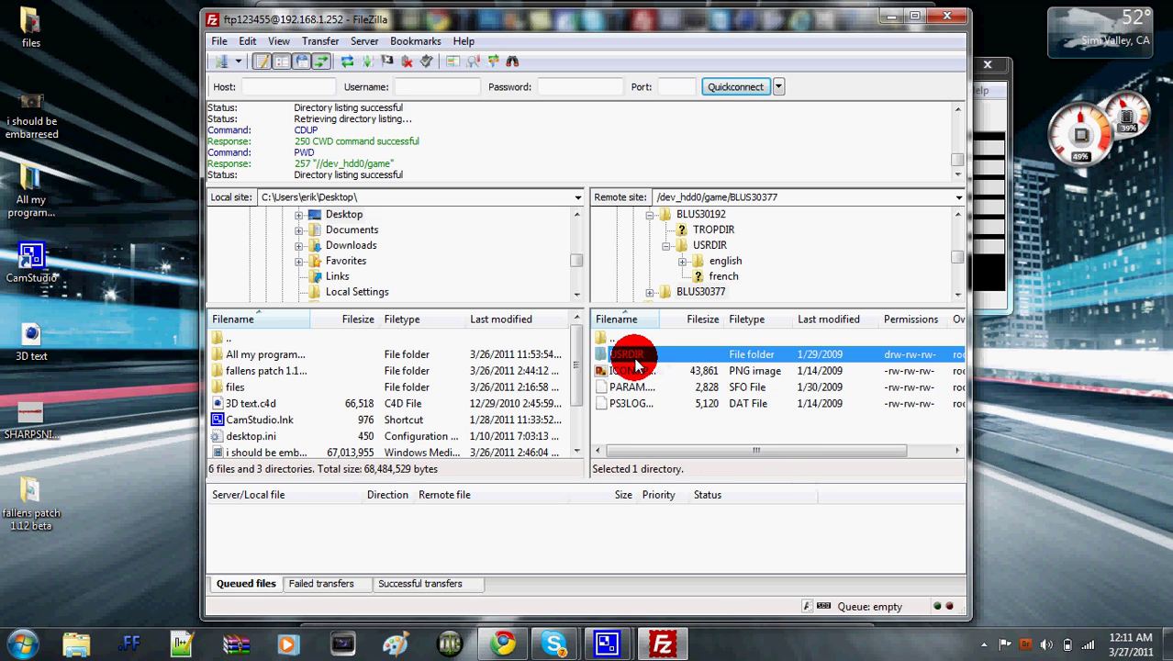
{"action": "left_click", "coordinate": [657, 355]}
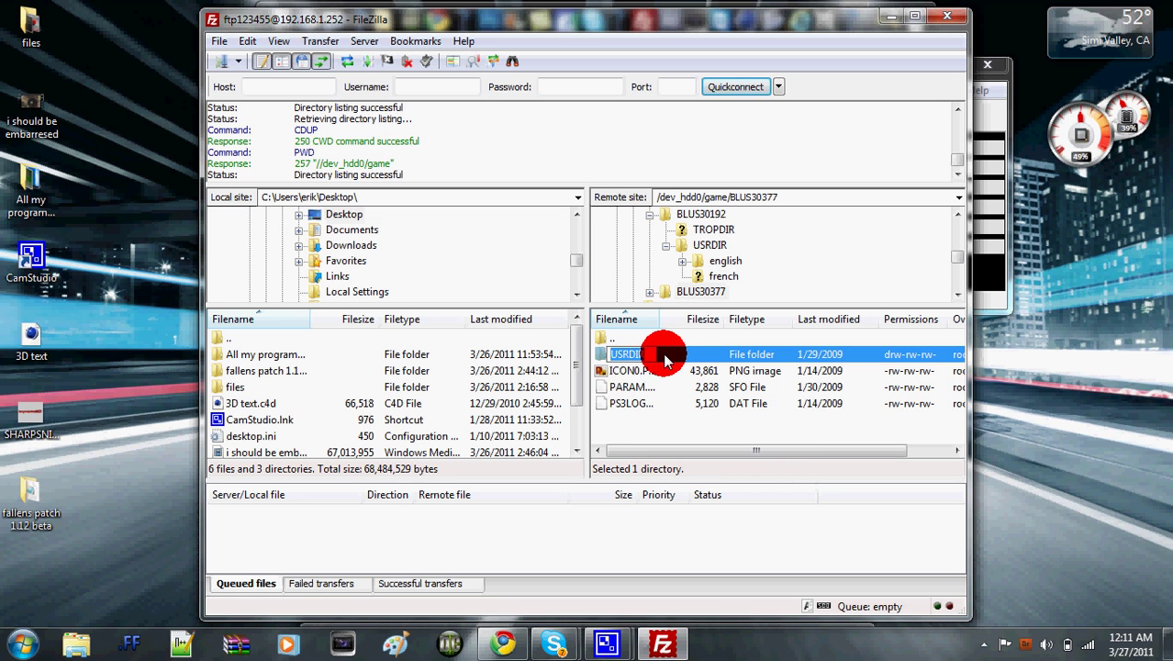
{"action": "double_click", "coordinate": [665, 358]}
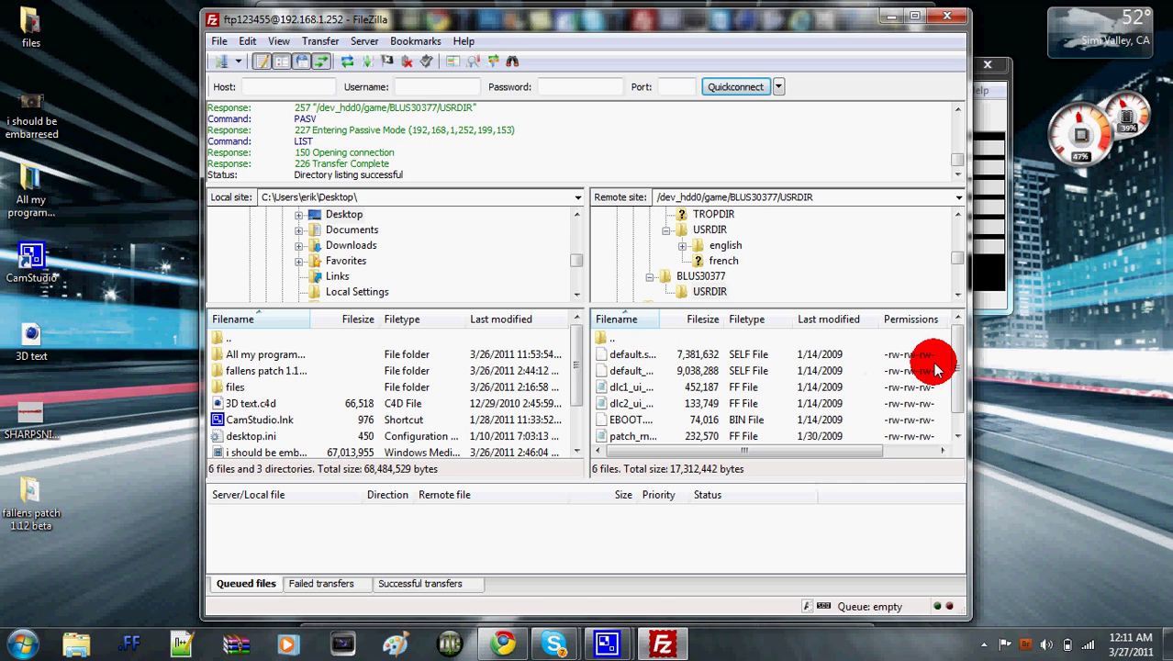
{"action": "left_click_drag", "start_coordinate": [952, 365], "coordinate": [952, 396]}
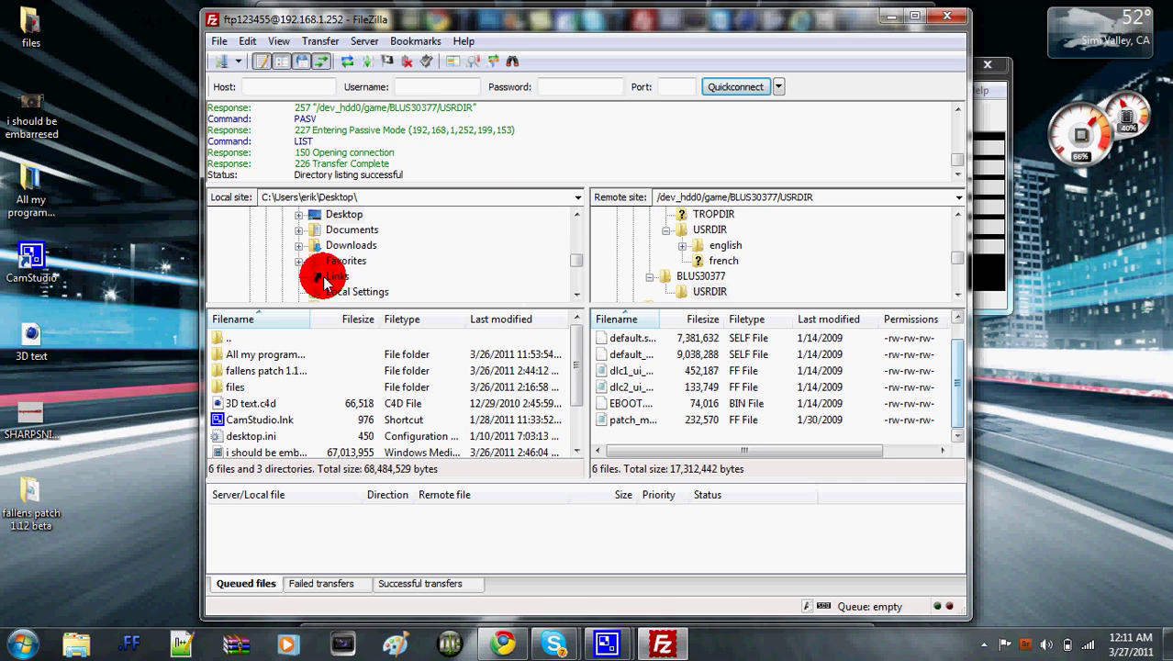
{"action": "left_click", "coordinate": [891, 16]}
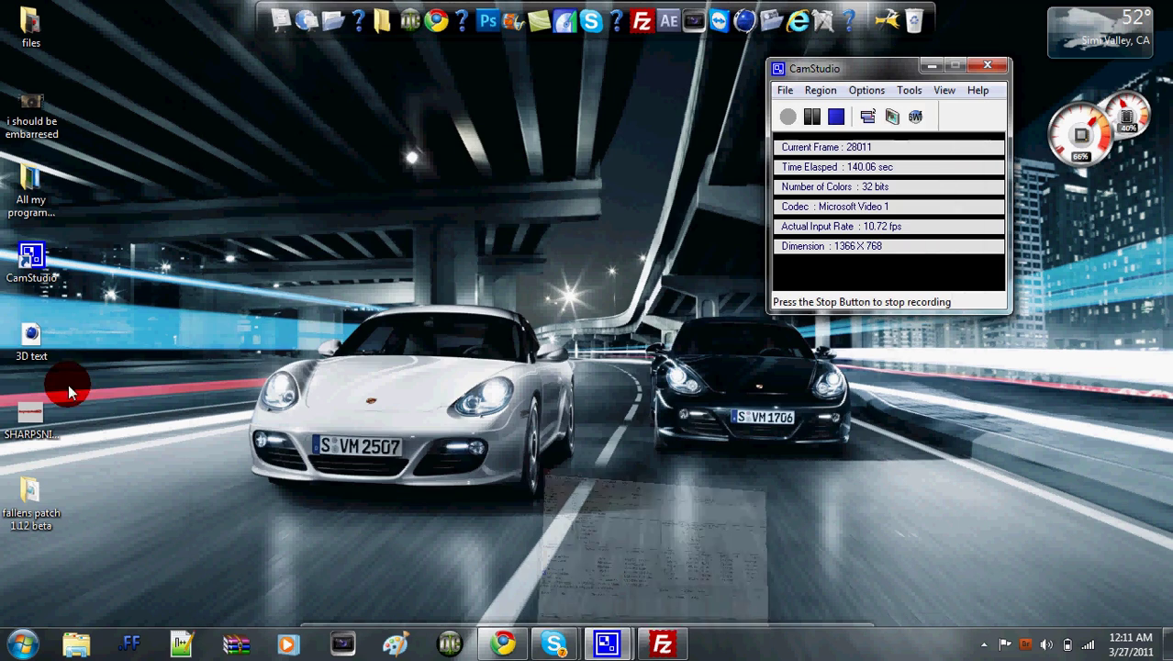
{"action": "double_click", "coordinate": [47, 199]}
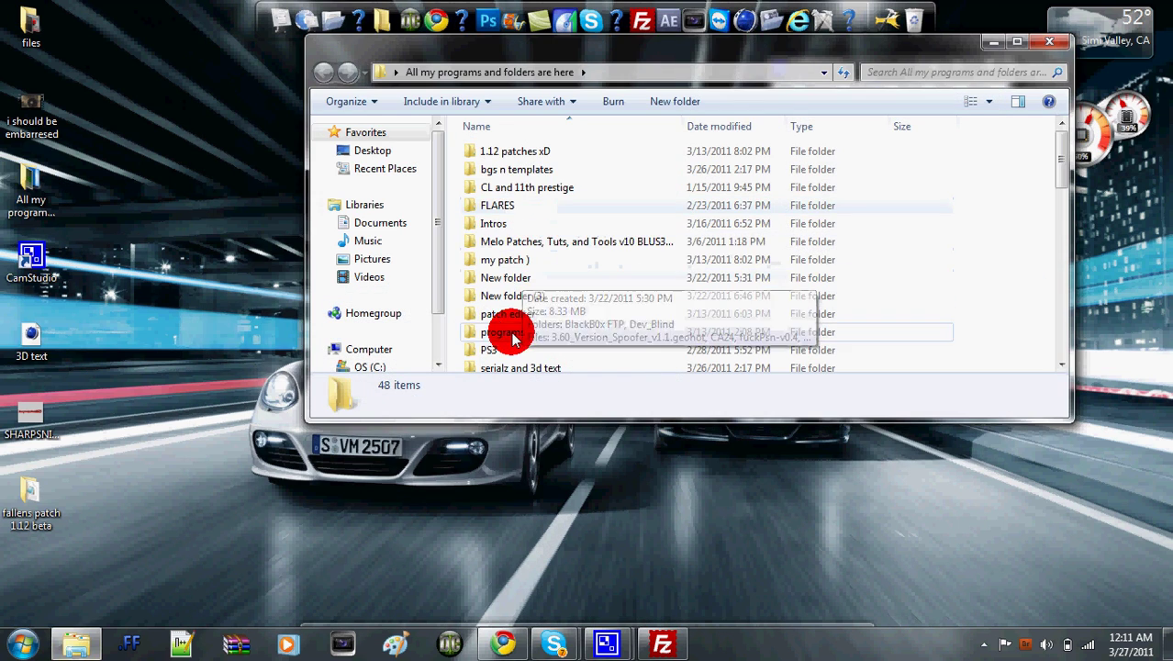
{"action": "left_click", "coordinate": [1016, 41]}
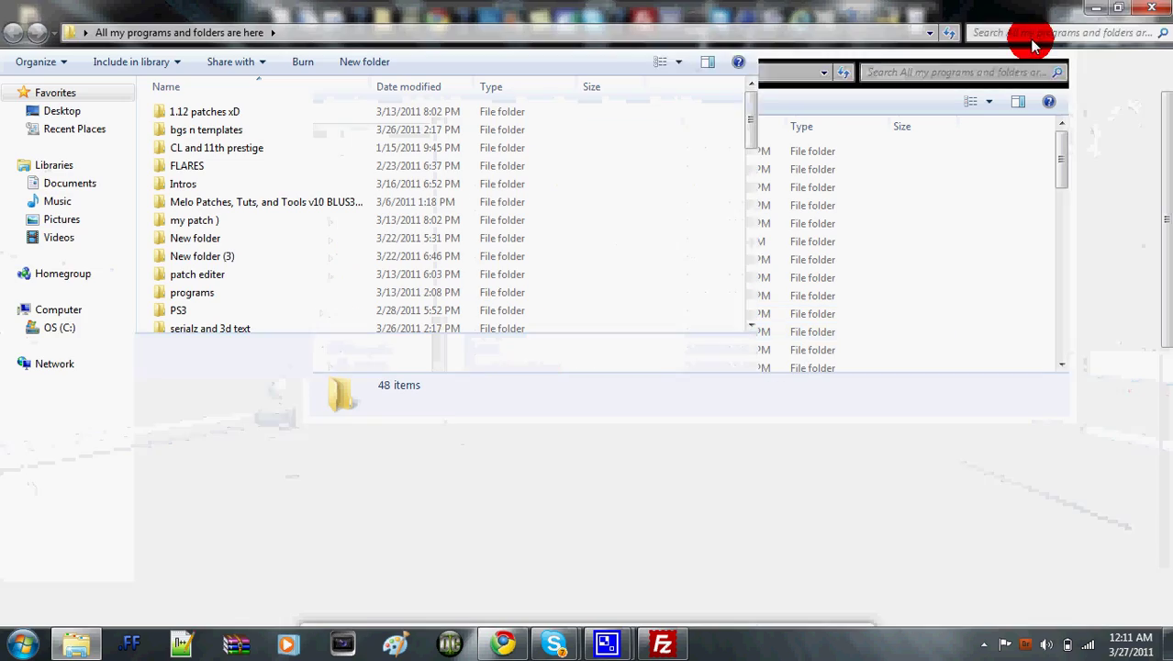
{"action": "left_click", "coordinate": [1145, 19]}
Step: Open the desktop folder "fallens patch 1.12 beta", restore its window to a smaller size and arrange it beside the FileZilla window
{"action": "double_click", "coordinate": [31, 494]}
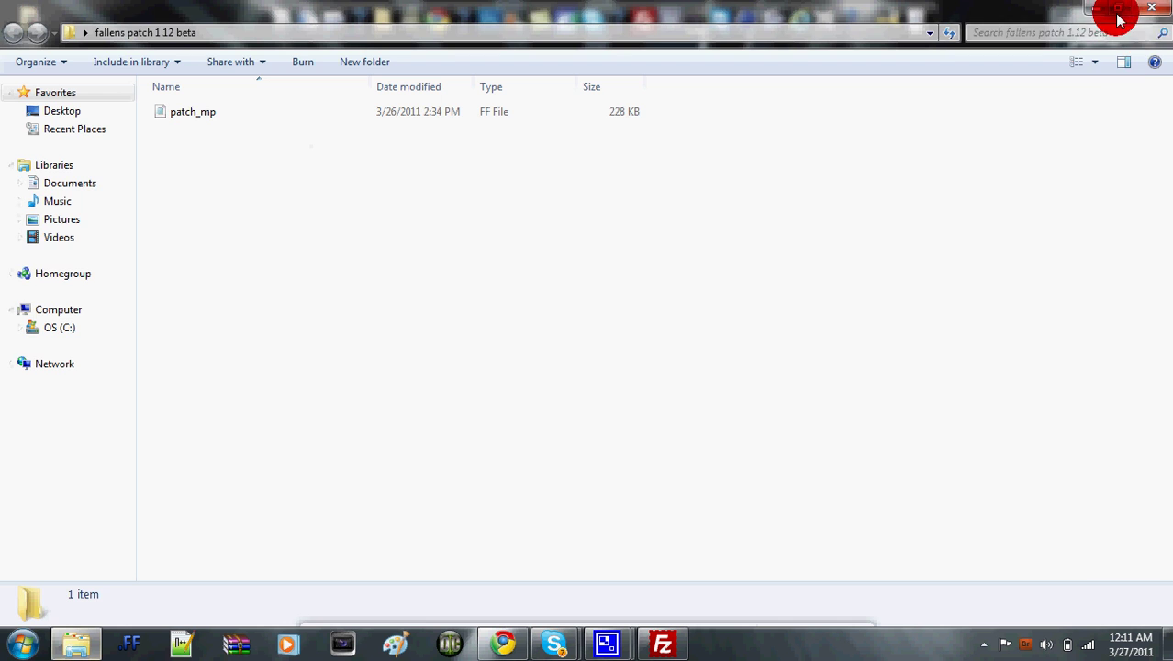
{"action": "left_click", "coordinate": [1117, 8]}
{"action": "left_click_drag", "start_coordinate": [557, 58], "coordinate": [243, 92]}
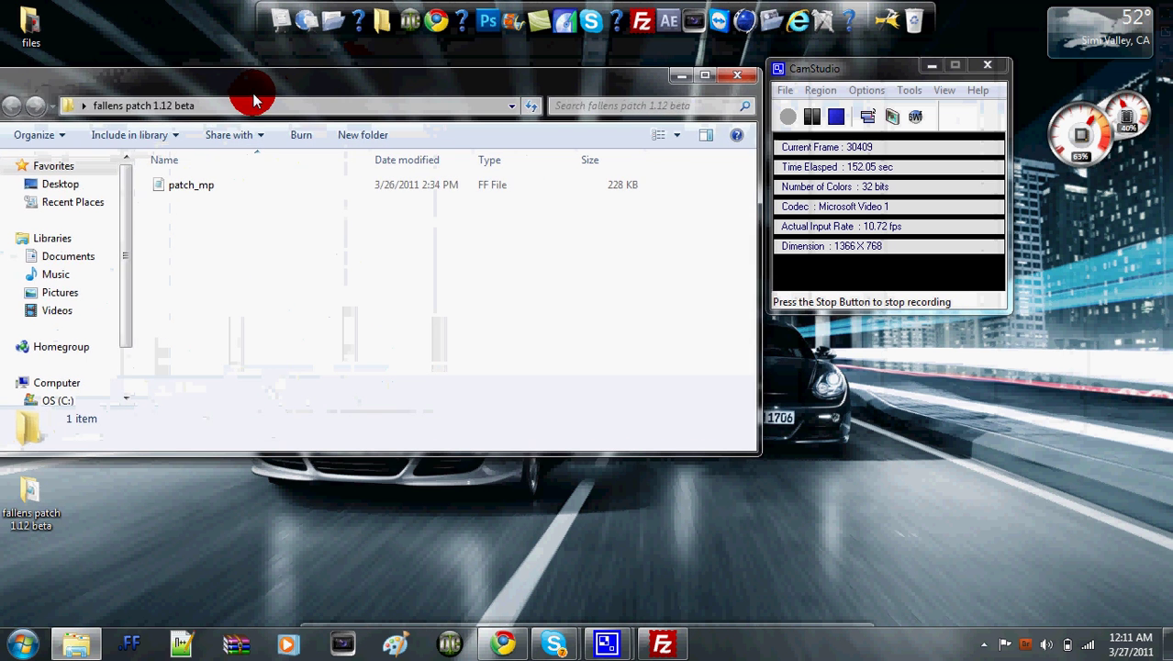
{"action": "left_click", "coordinate": [651, 647]}
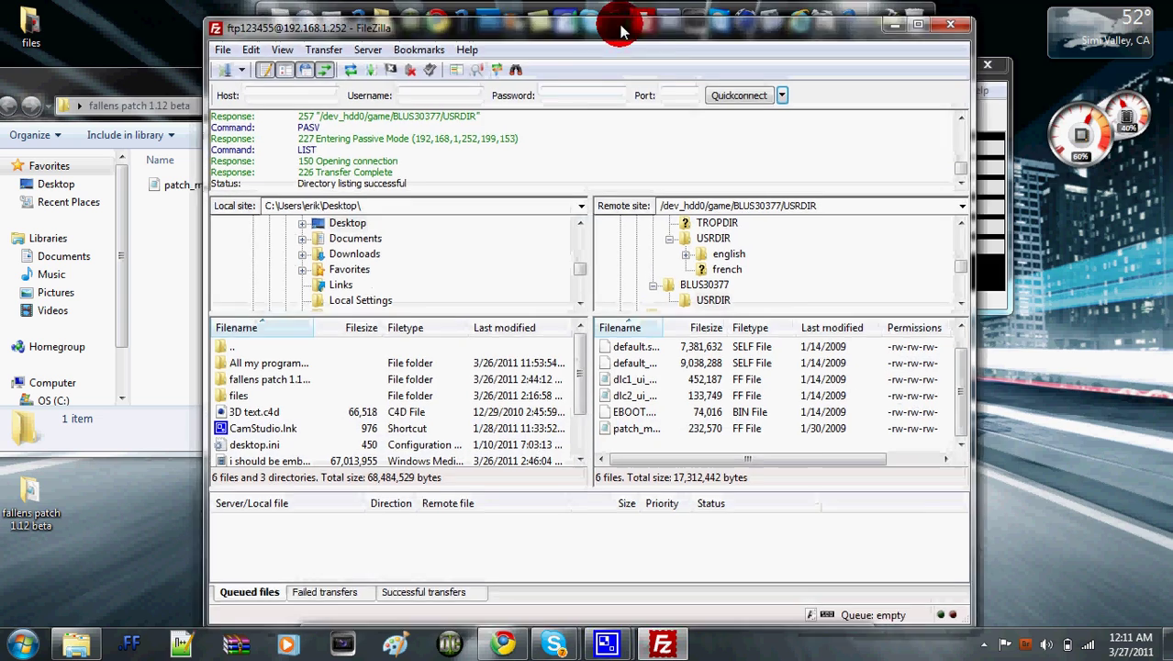
{"action": "left_click_drag", "start_coordinate": [620, 32], "coordinate": [806, 18]}
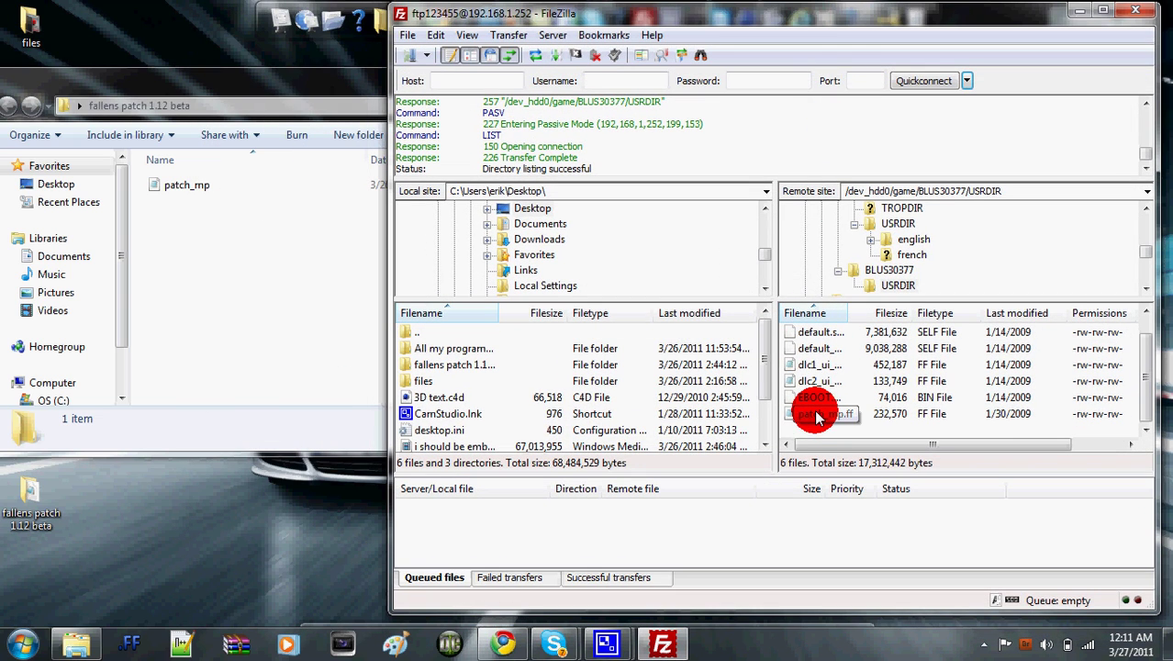
Step: Upload patch_mp from the fallens patch 1.12 beta folder to the remote BLUS30377/USRDIR folder, overwriting the existing patch_mp.ff
{"action": "left_click_drag", "start_coordinate": [814, 407], "coordinate": [175, 188]}
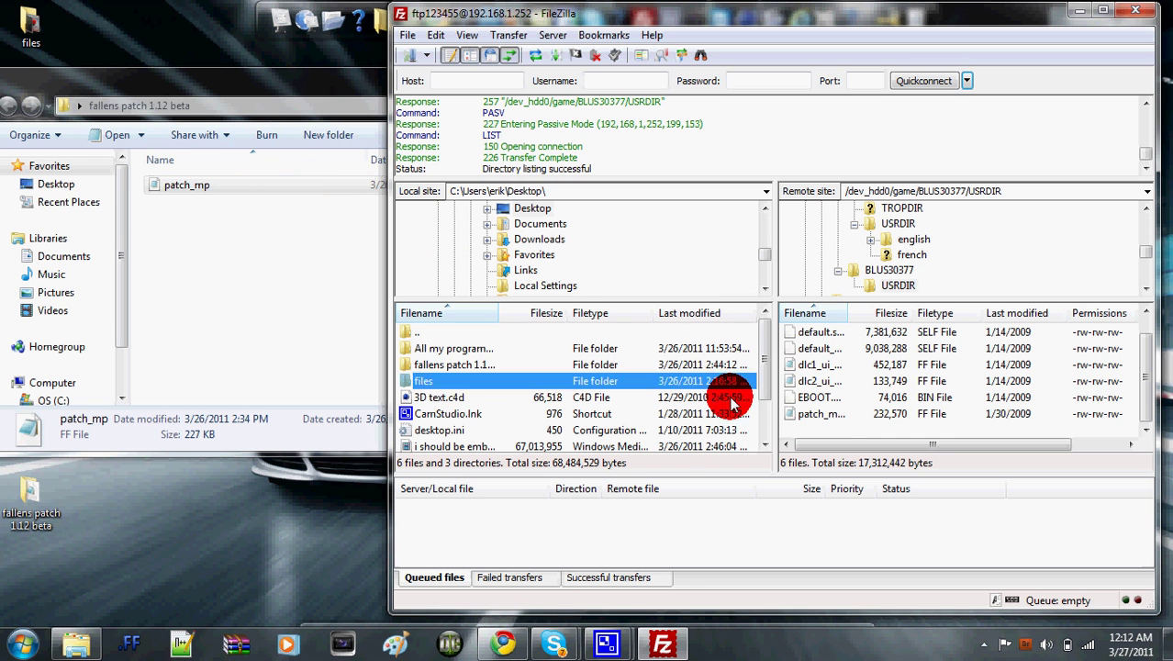
{"action": "left_click_drag", "start_coordinate": [828, 417], "coordinate": [829, 417]}
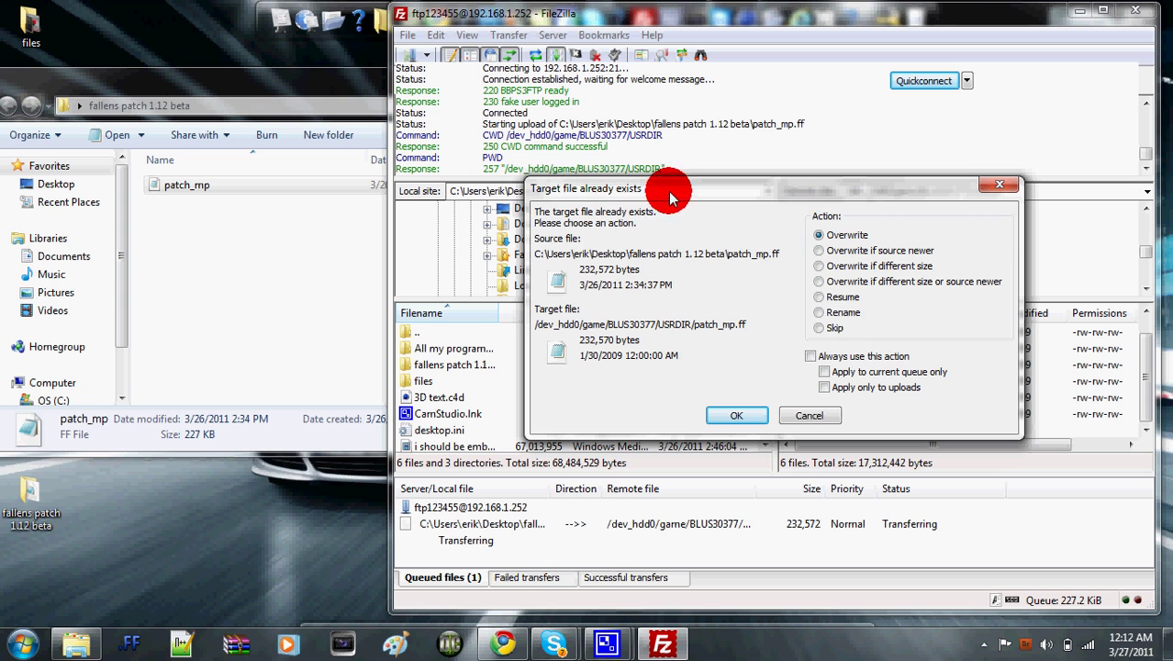
{"action": "left_click", "coordinate": [742, 416]}
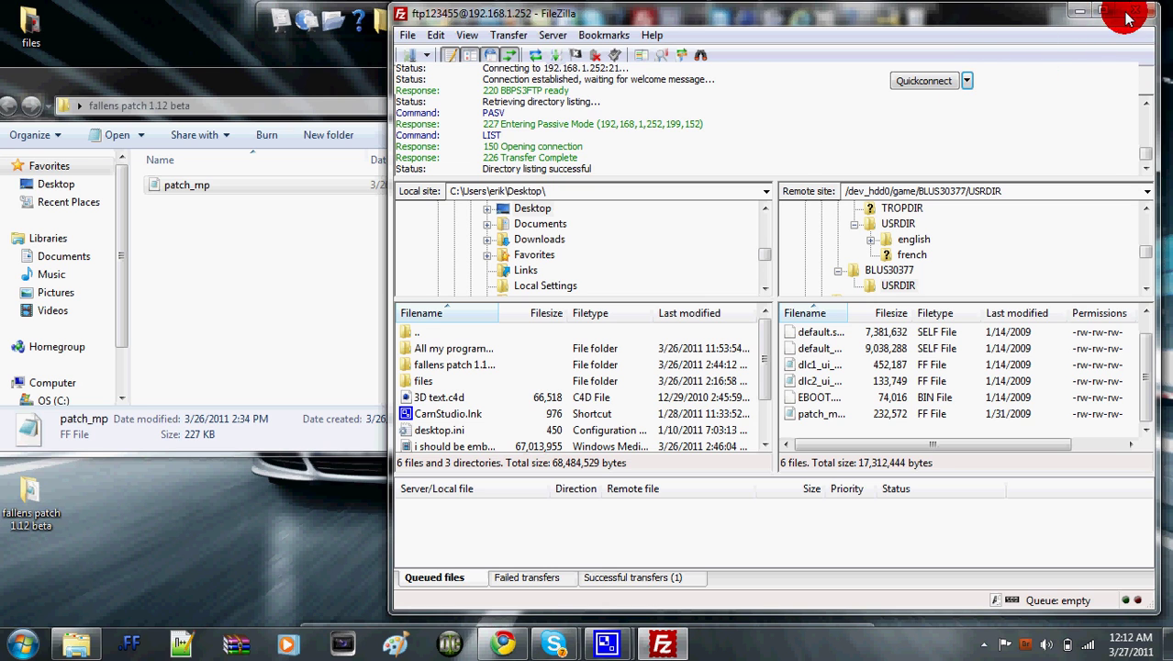
Step: Close FileZilla and the fallens patch 1.12 beta folder window to return to the desktop
{"action": "left_click", "coordinate": [1073, 13]}
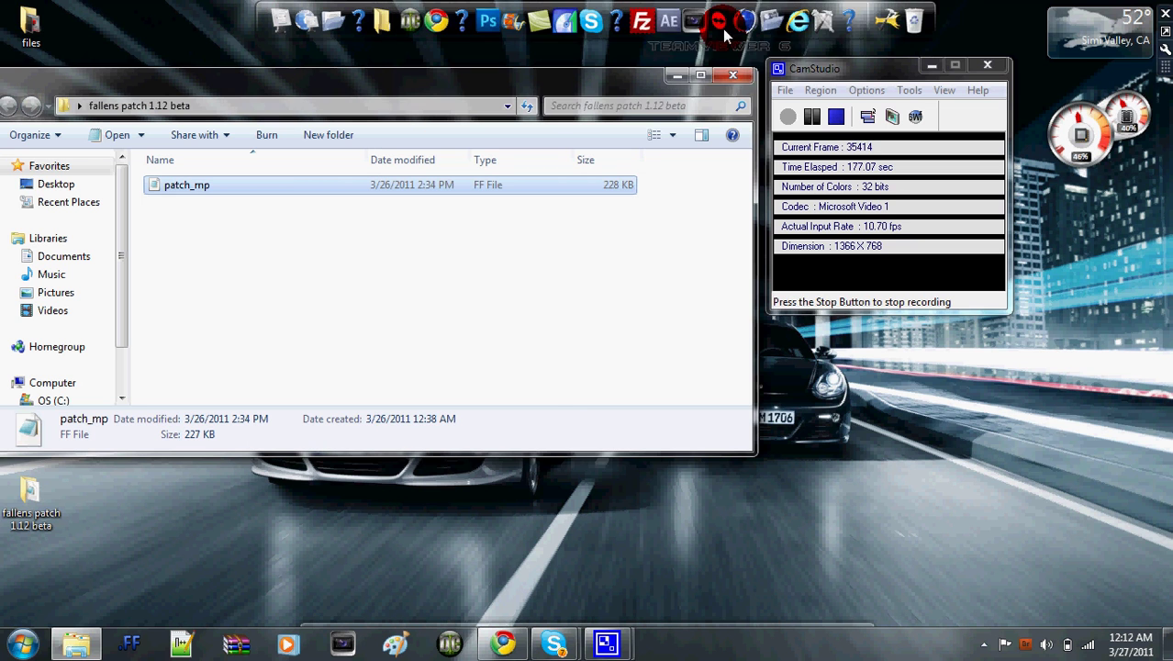
{"action": "left_click", "coordinate": [732, 74]}
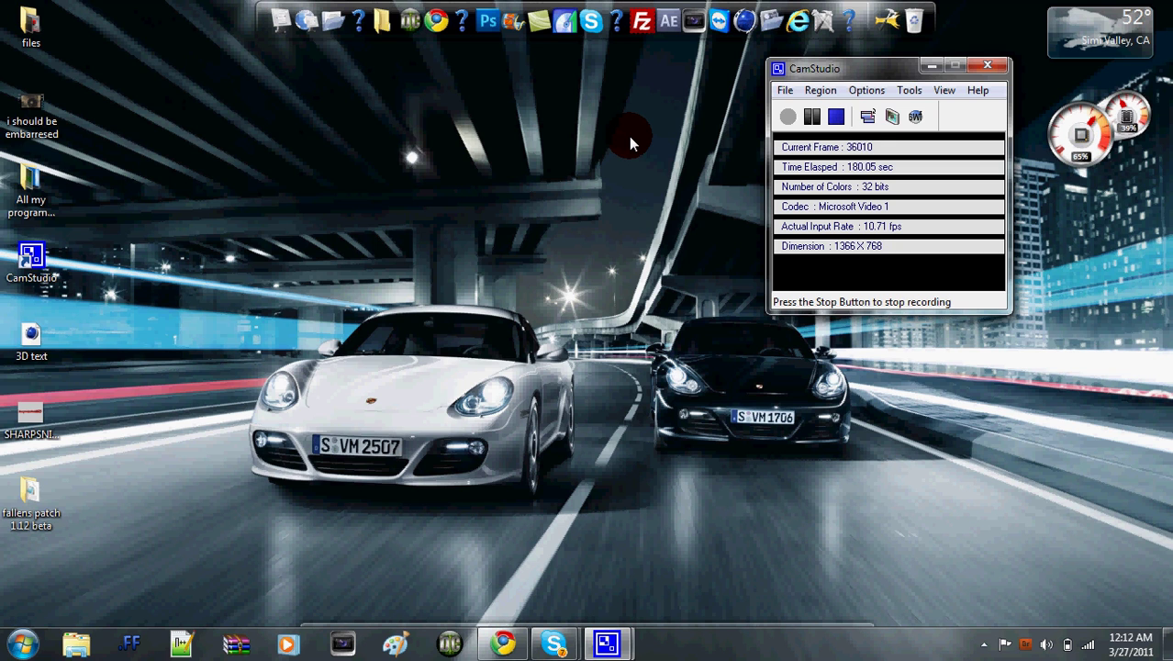